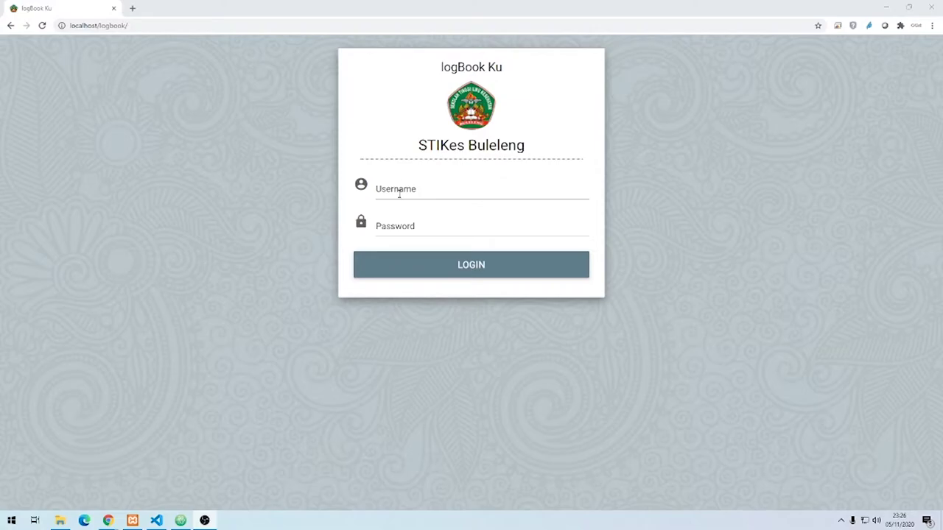
- Log in with the saved username from the autofill list and the account password
left_click(474, 228)
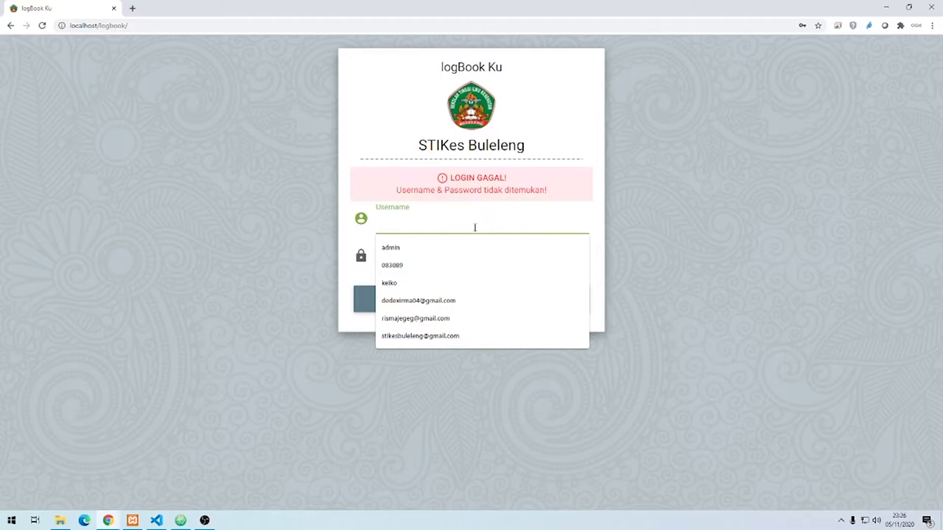
key("Down")
key("Down")
key("Down")
key("Return")
key("Tab")
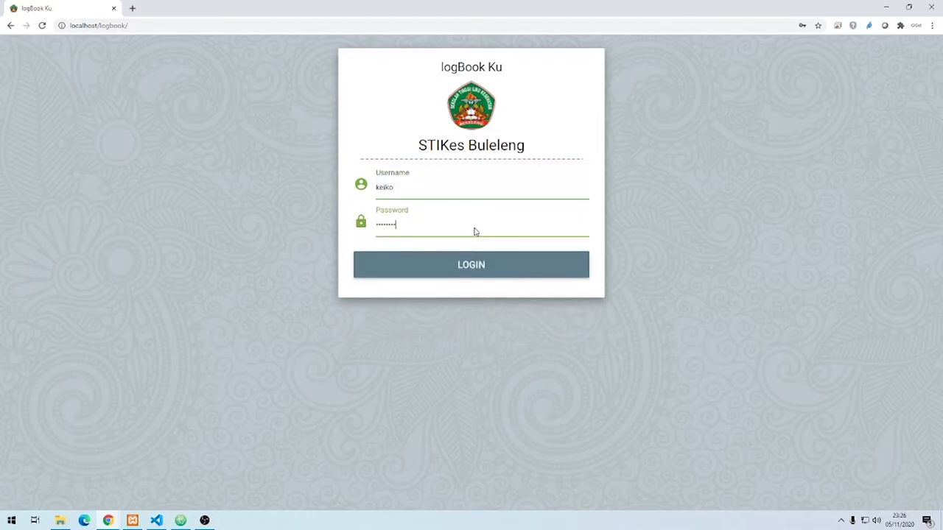
key("Return")
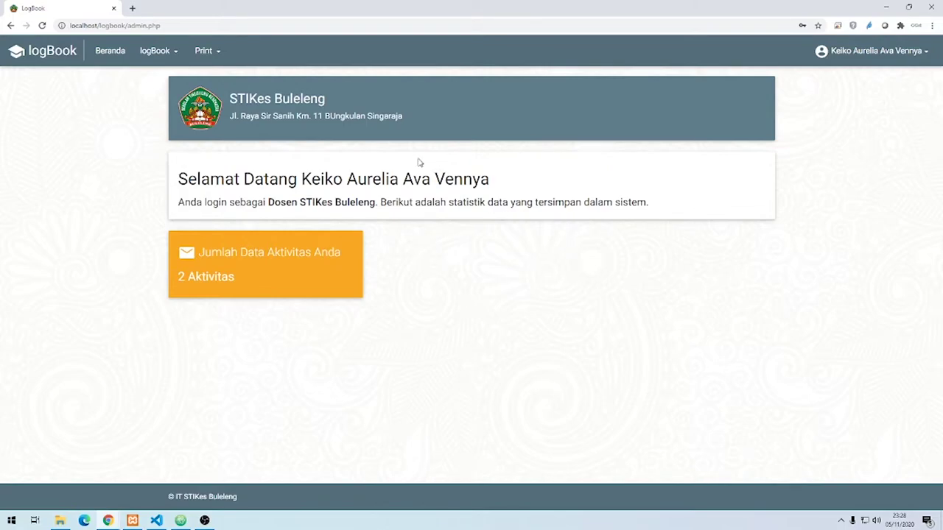
- Open Daftar logBook from the logBook menu to list the entries
left_click(163, 61)
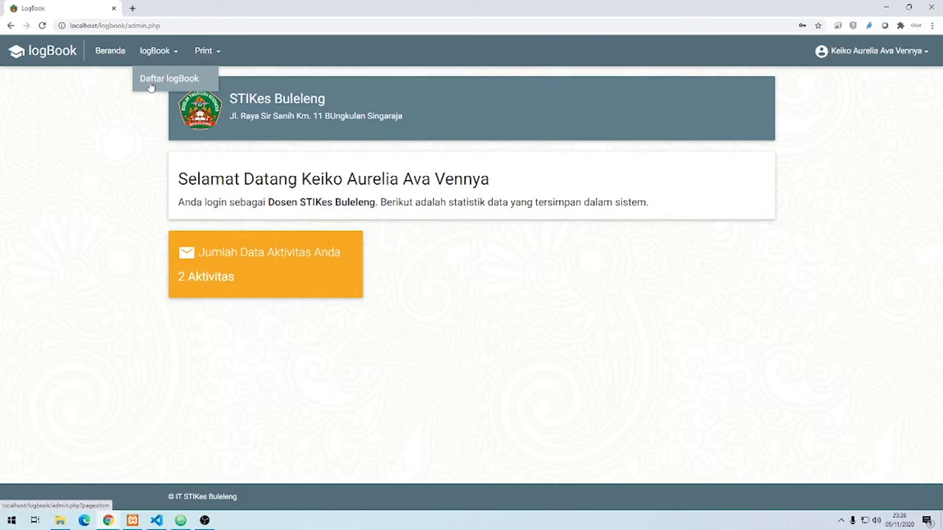
left_click(151, 86)
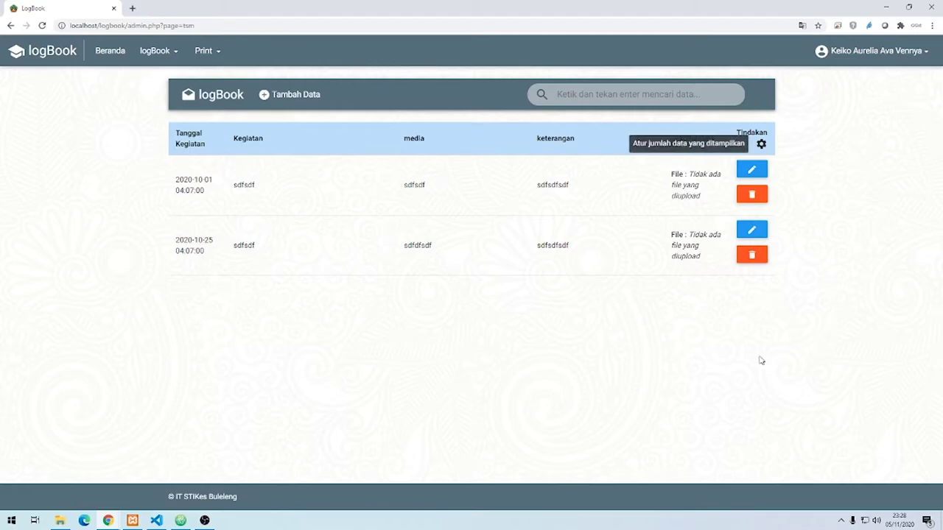
- Start a Tambah Data entry dated 5 November 2020 at 02:32
left_click(277, 96)
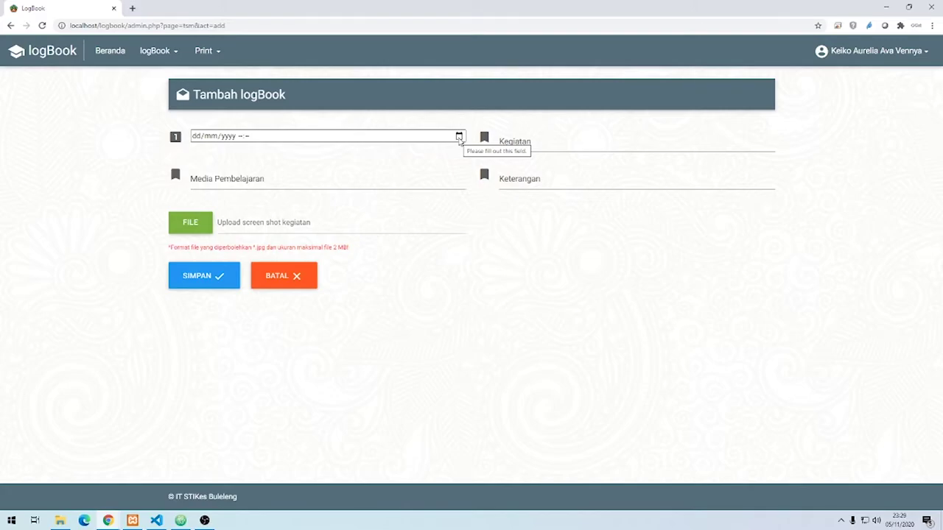
left_click(459, 137)
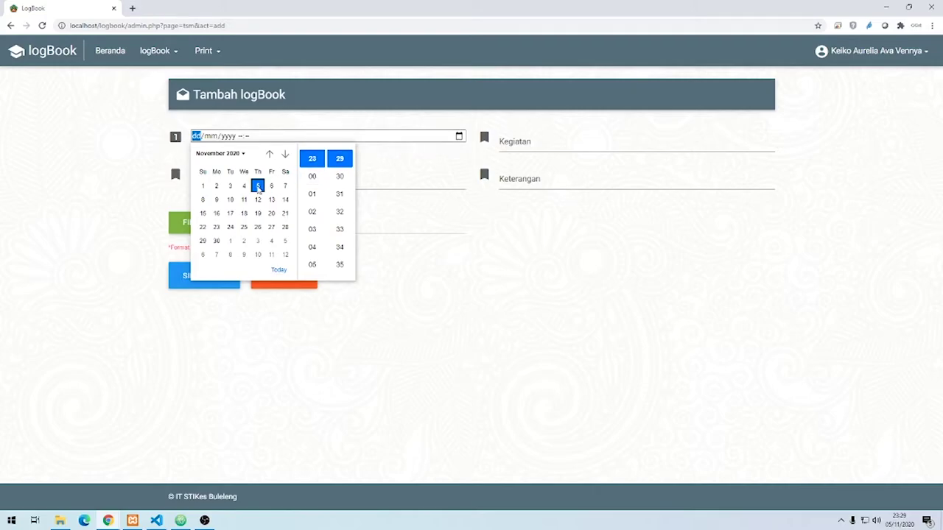
left_click(258, 187)
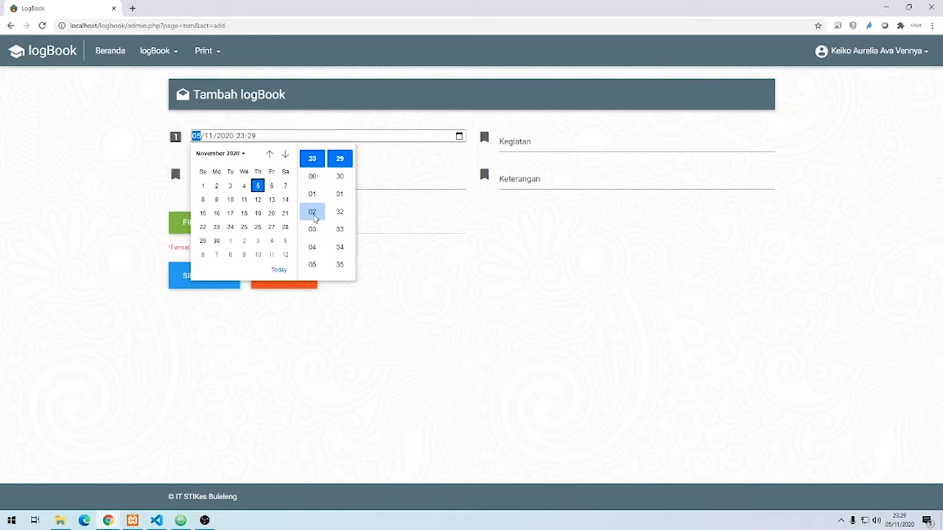
left_click(313, 212)
left_click(339, 213)
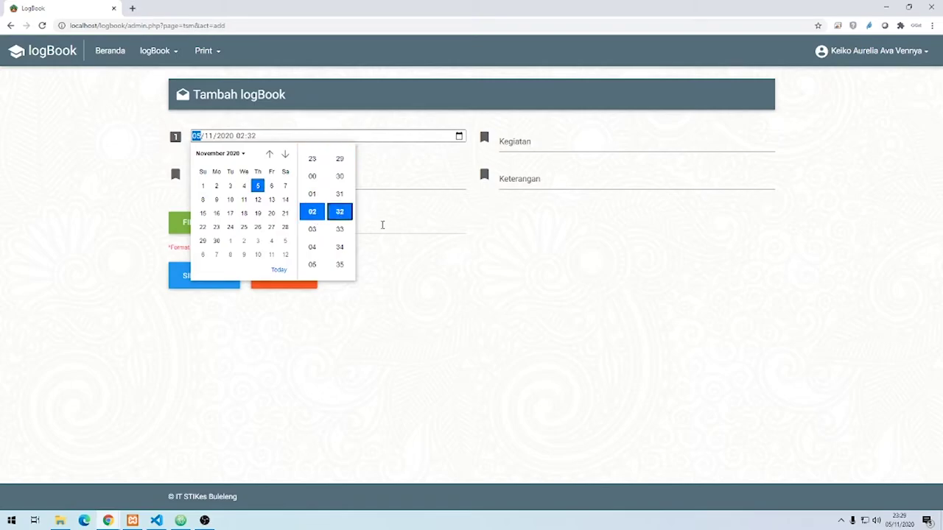
left_click(436, 271)
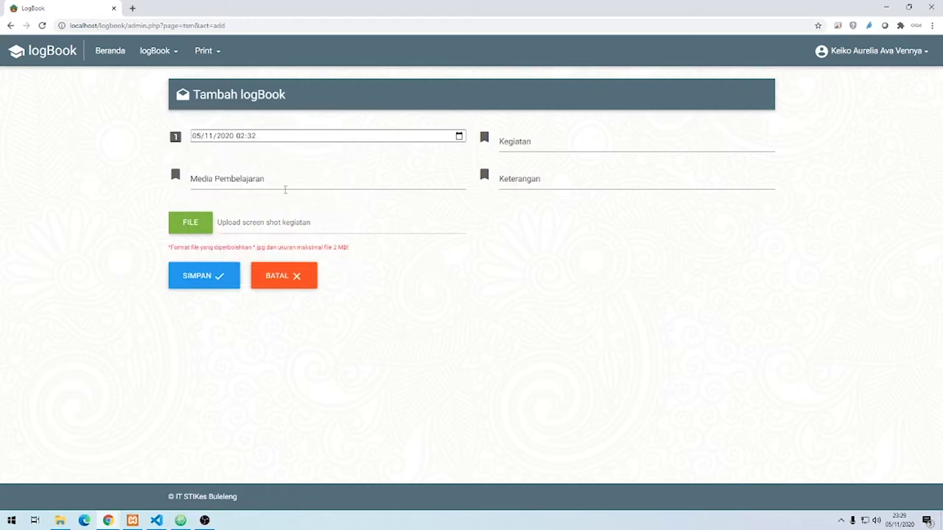
- Set Kegiatan to Mengajar keperawatan and Media Pembelajaran to Daring
left_click(533, 144)
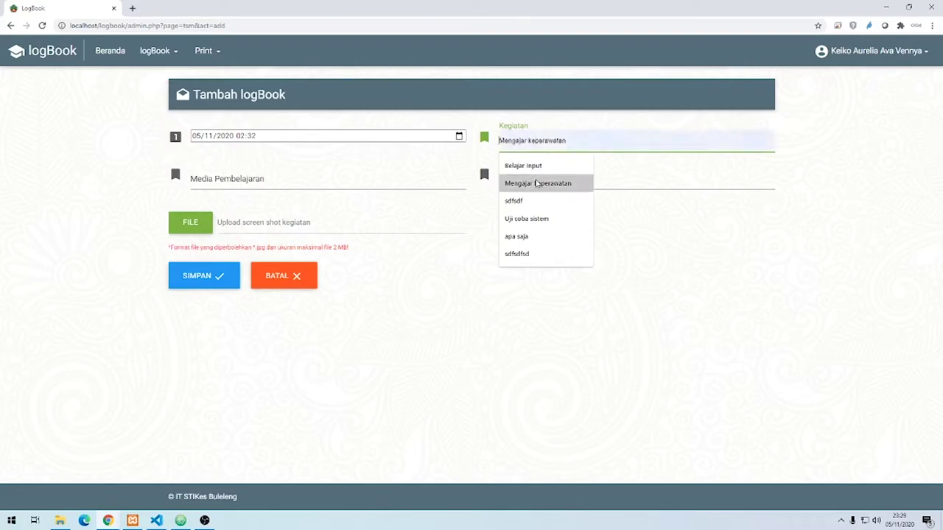
left_click(541, 184)
left_click(275, 182)
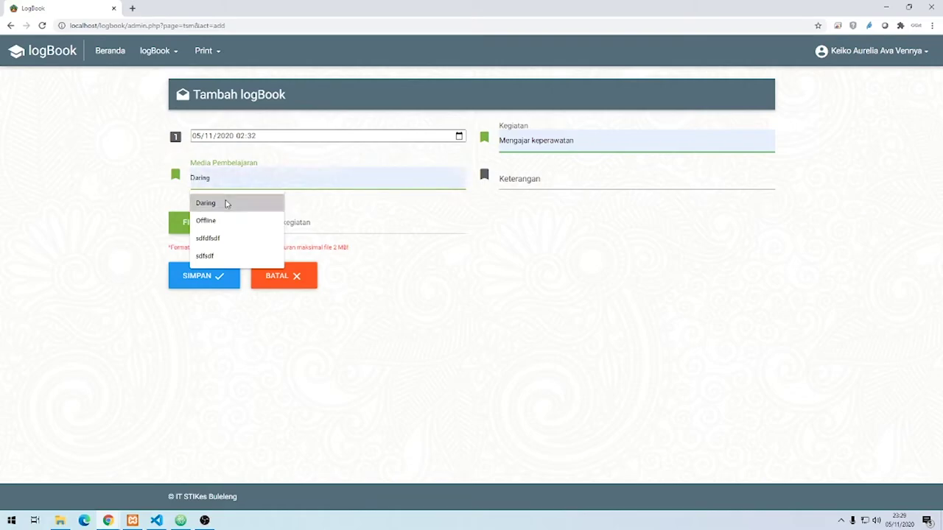
left_click(226, 204)
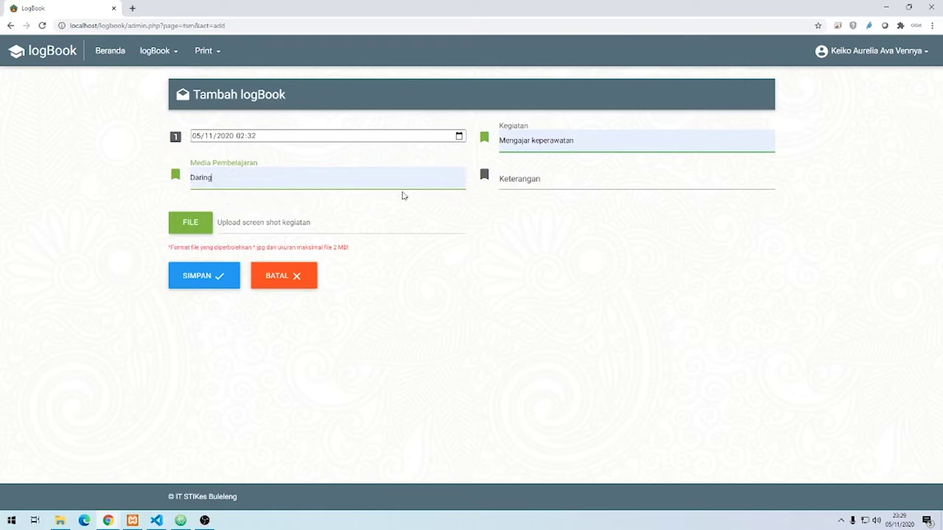
- Write a Keterangan note saying one named student was absent
left_click(520, 178)
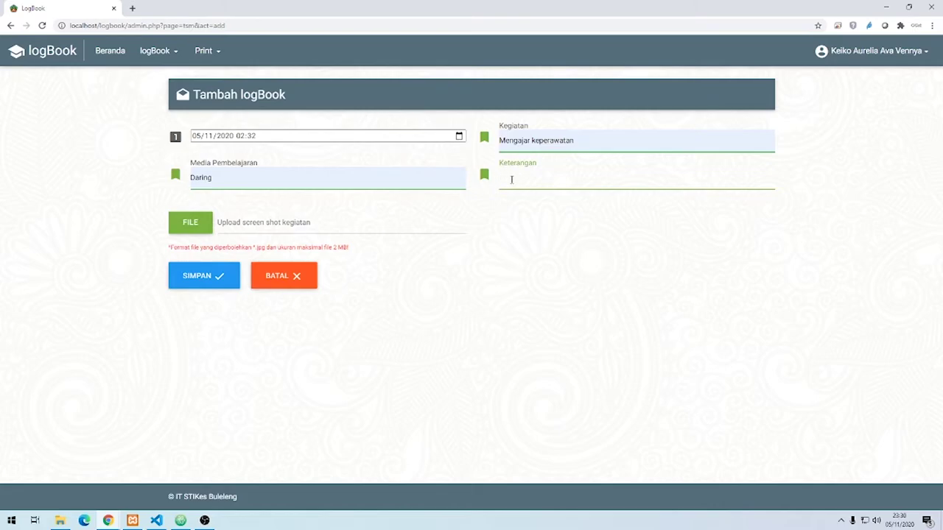
left_click(511, 180)
type("absen tidak hadi 1 orang atas nama dedek")
left_click(254, 221)
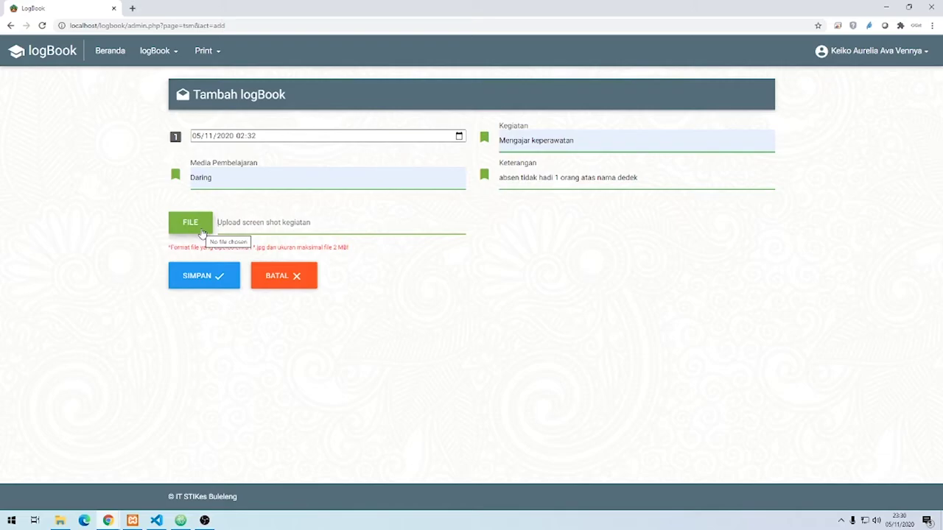
- Upload img017.jpg from the Pictures folder as the entry's screenshot file
left_click(203, 233)
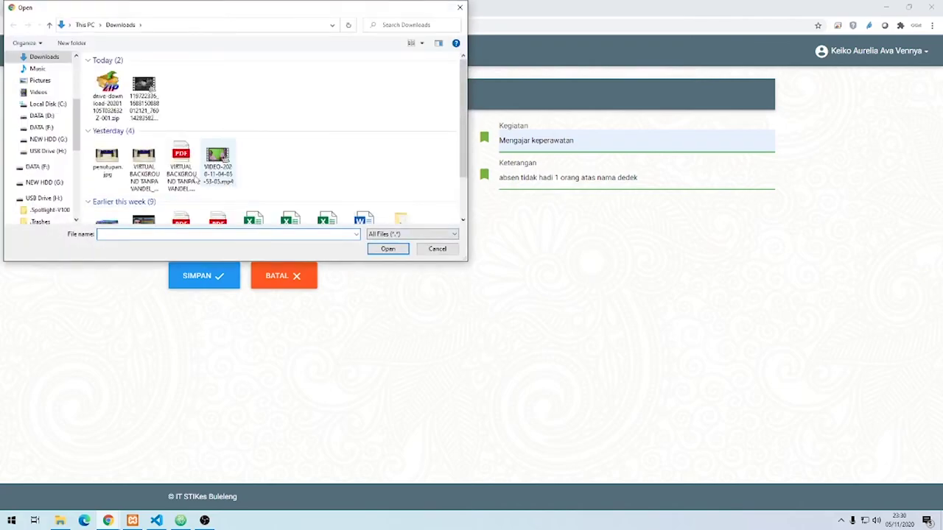
left_click_drag(292, 7, 582, 259)
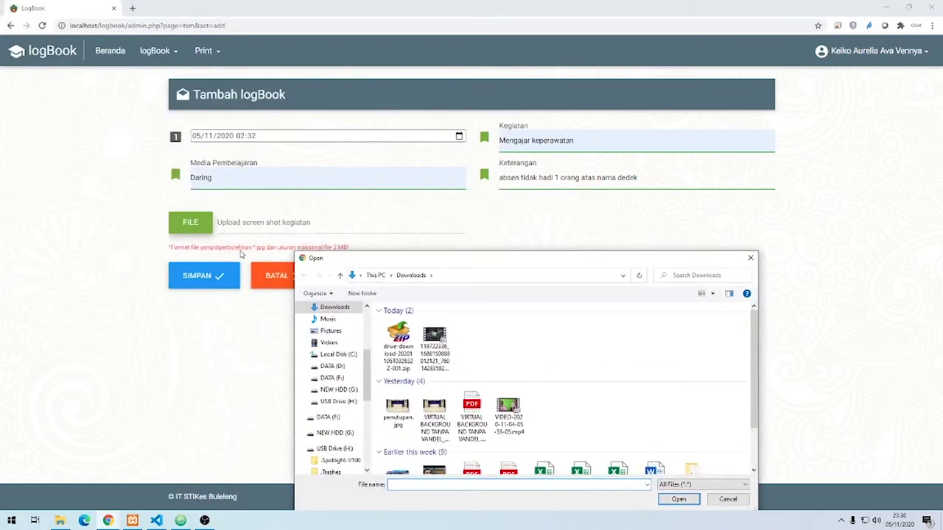
left_click_drag(341, 259, 335, 192)
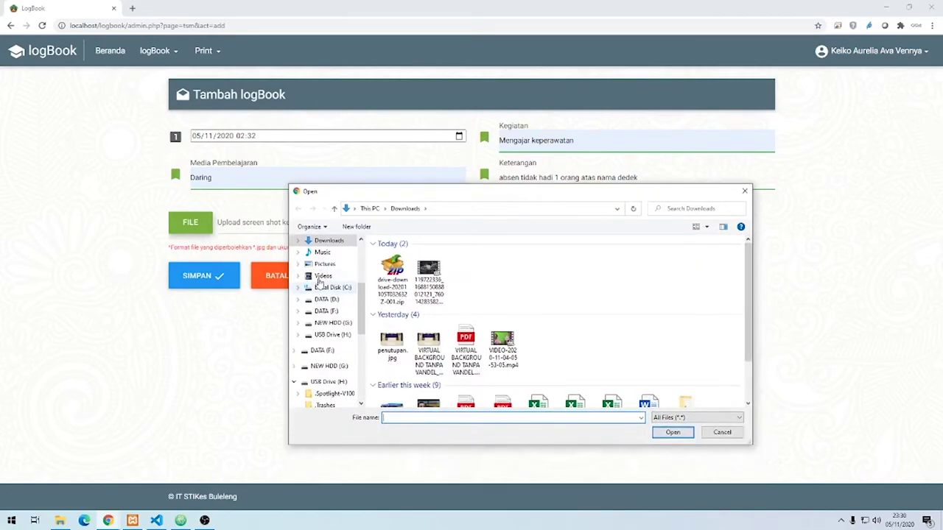
left_click(324, 264)
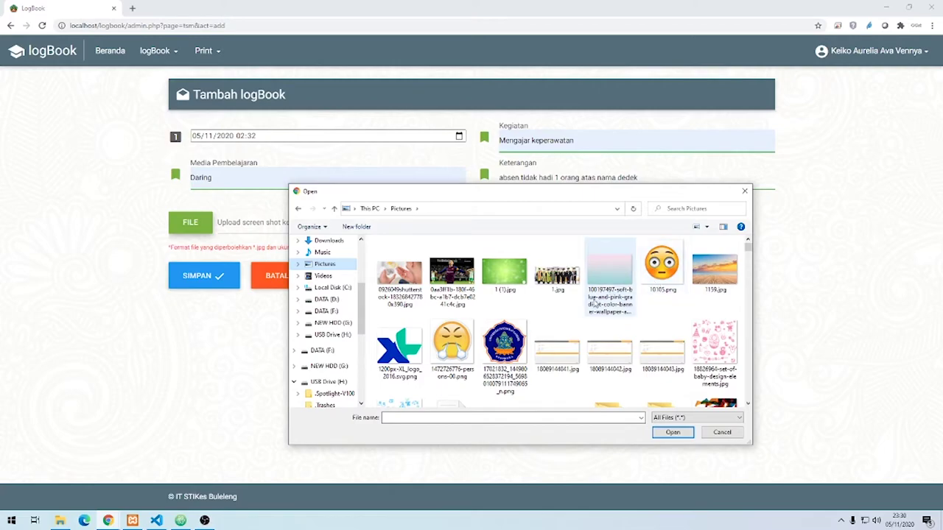
scroll(549, 287, "down", 1)
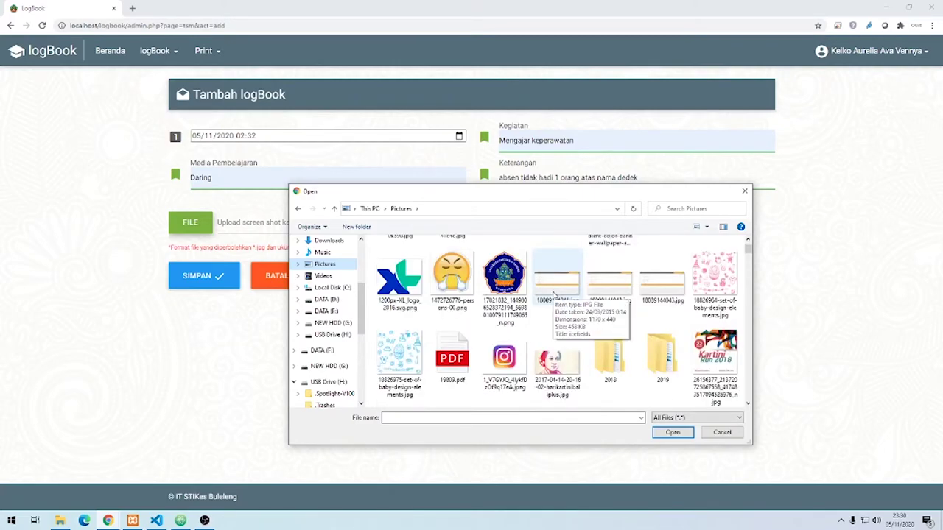
scroll(547, 317, "down", 3)
scroll(548, 321, "up", 5)
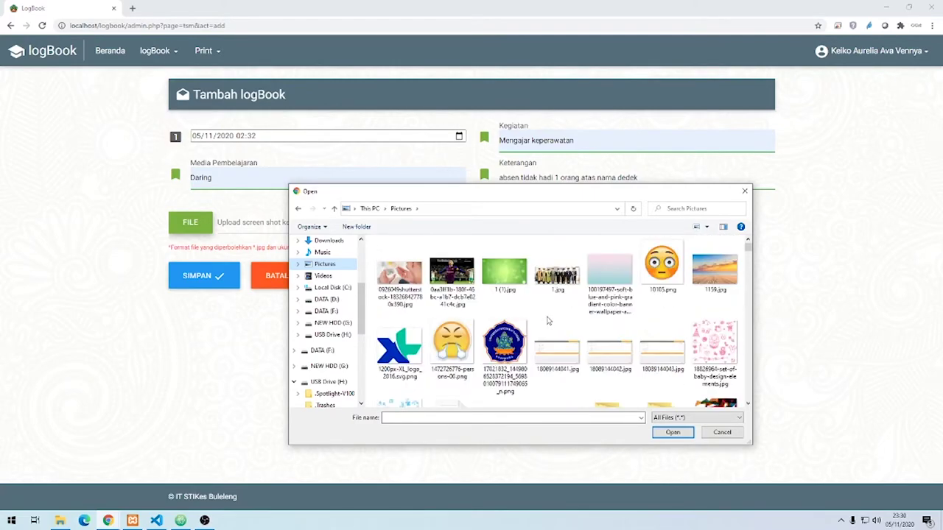
scroll(536, 316, "down", 5)
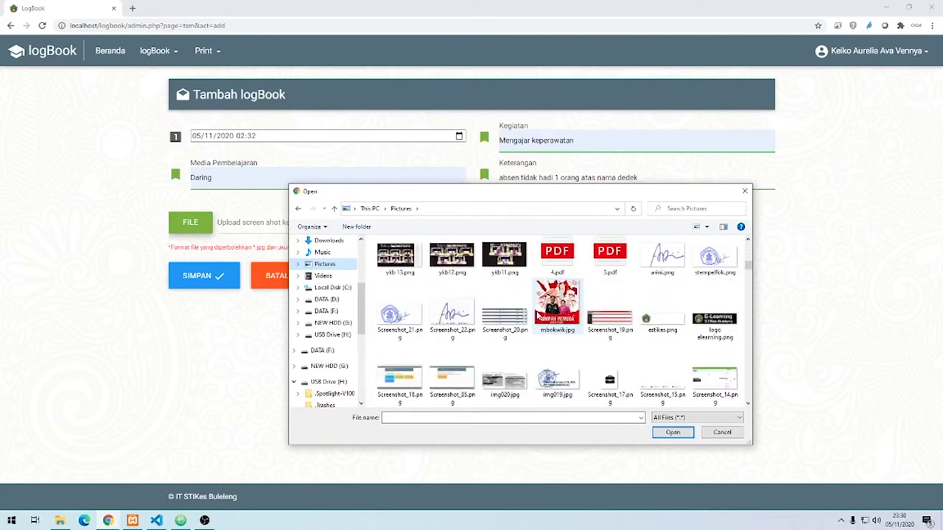
scroll(537, 315, "down", 3)
double_click(416, 360)
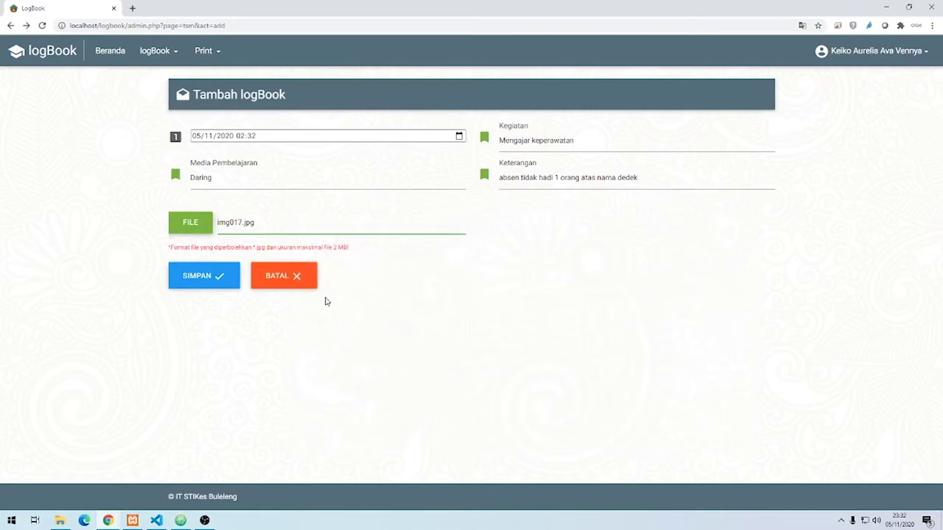
- Save the entry with SIMPAN and reload the Daftar logBook list
left_click(212, 279)
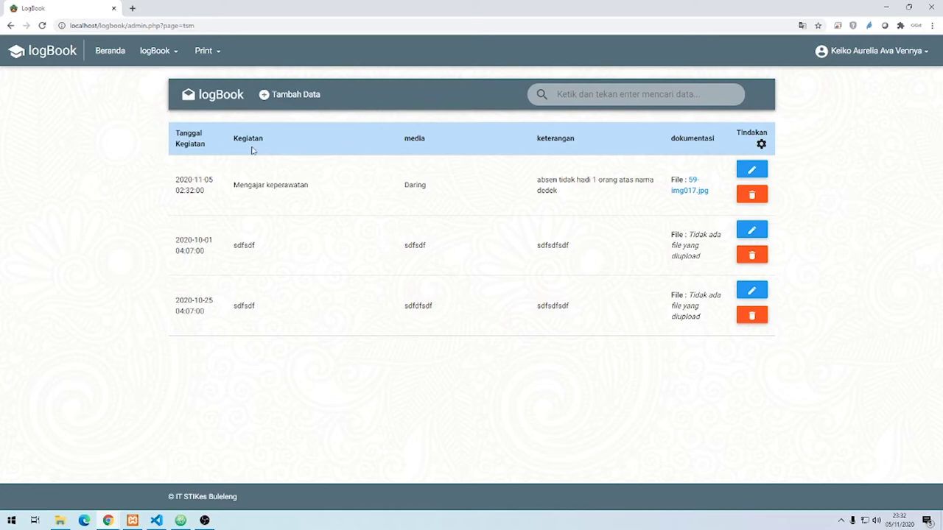
left_click(161, 54)
left_click(162, 80)
- Highlight the new 2020-11-05 entry's date and description in the list
left_click_drag(194, 179, 316, 185)
left_click_drag(403, 148, 414, 168)
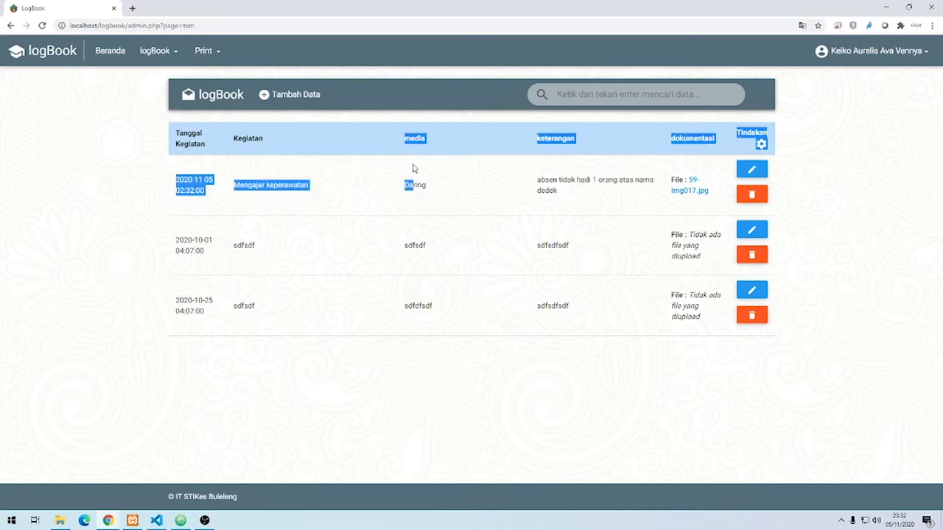
left_click_drag(520, 179, 658, 197)
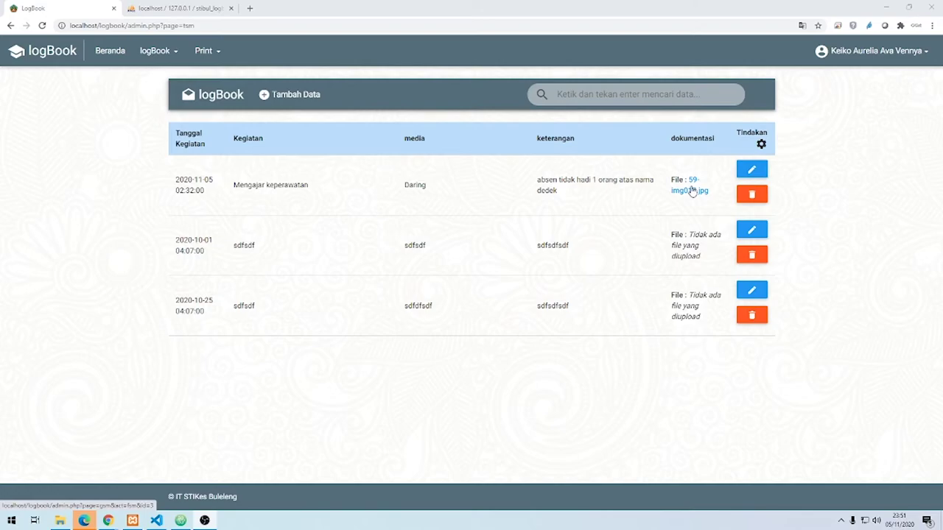
- Review the 2020-11-05 entry's details and scanned img017 document, then return via KEMBALI
left_click(692, 191)
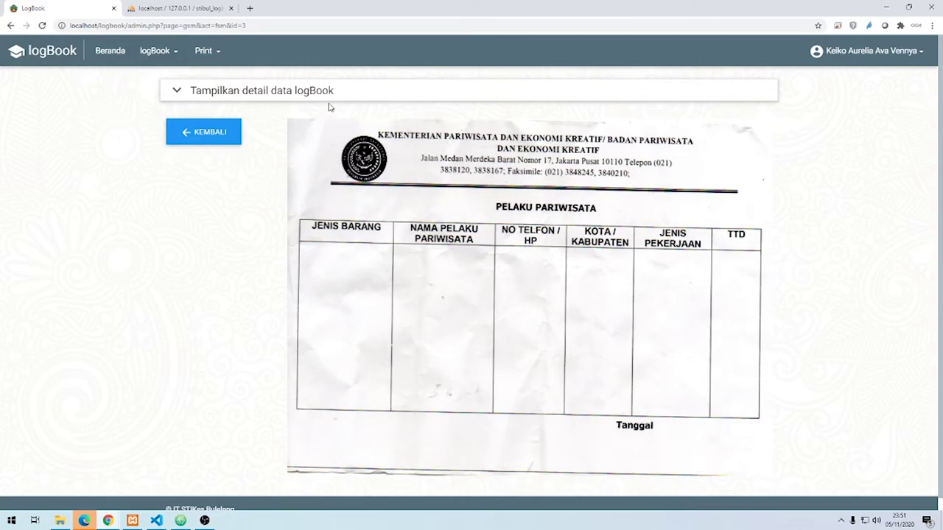
left_click(208, 93)
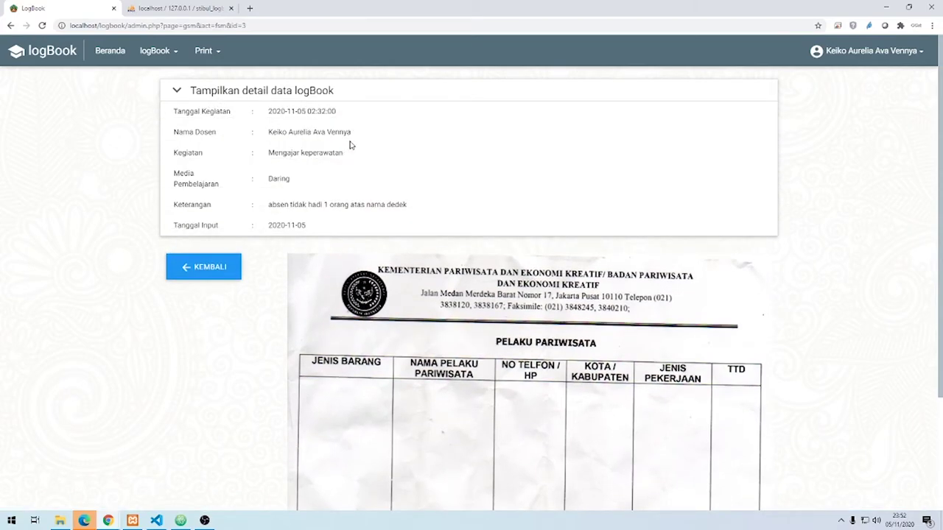
scroll(546, 340, "down", 2)
scroll(546, 340, "up", 2)
scroll(253, 165, "down", 2)
scroll(287, 98, "up", 1)
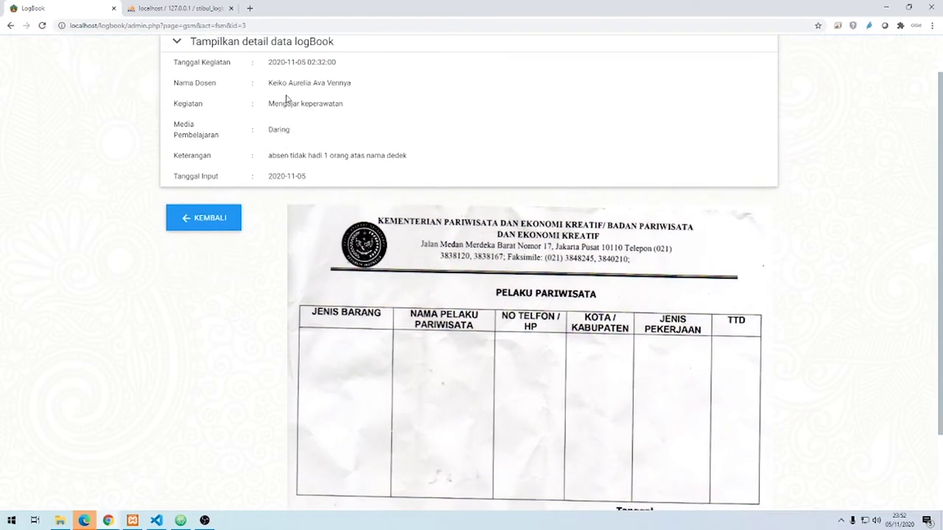
left_click_drag(276, 104, 309, 105)
scroll(475, 314, "down", 2)
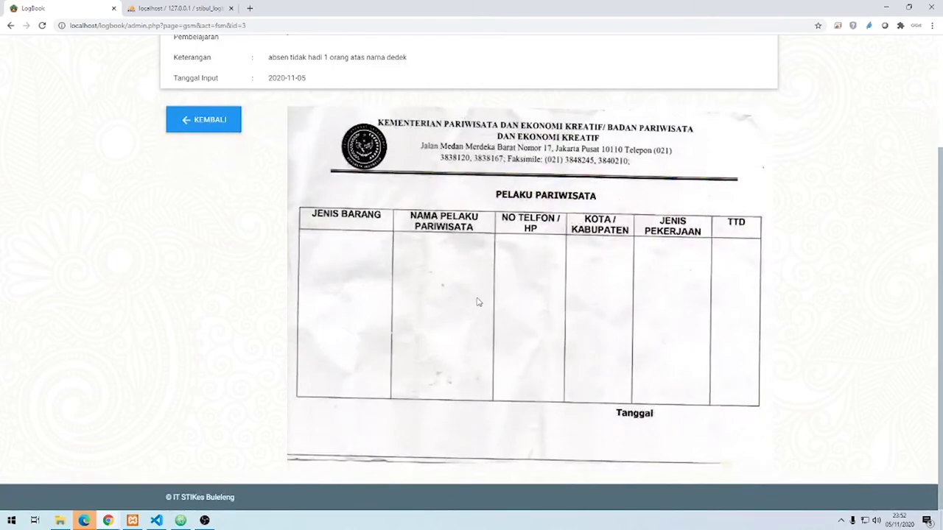
scroll(479, 305, "up", 2)
left_click(210, 219)
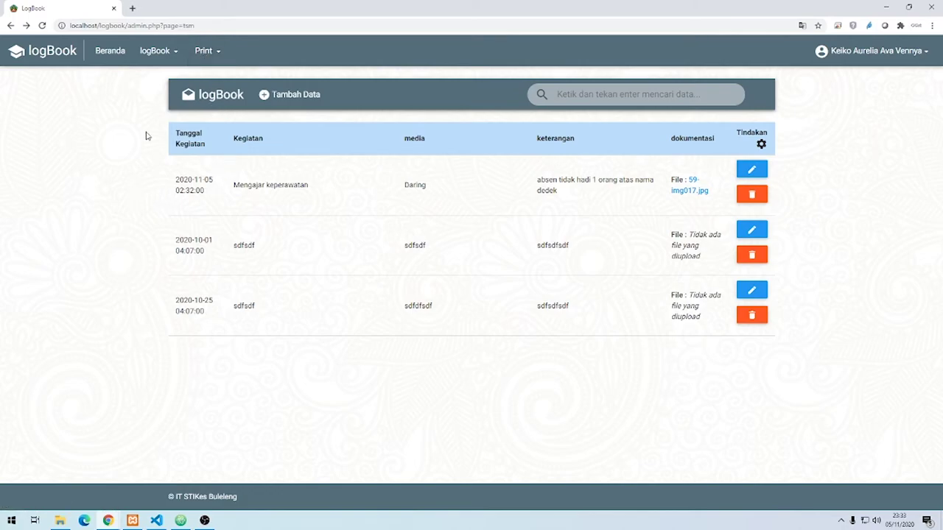
- Open the Print menu in the top navigation bar
left_click(210, 53)
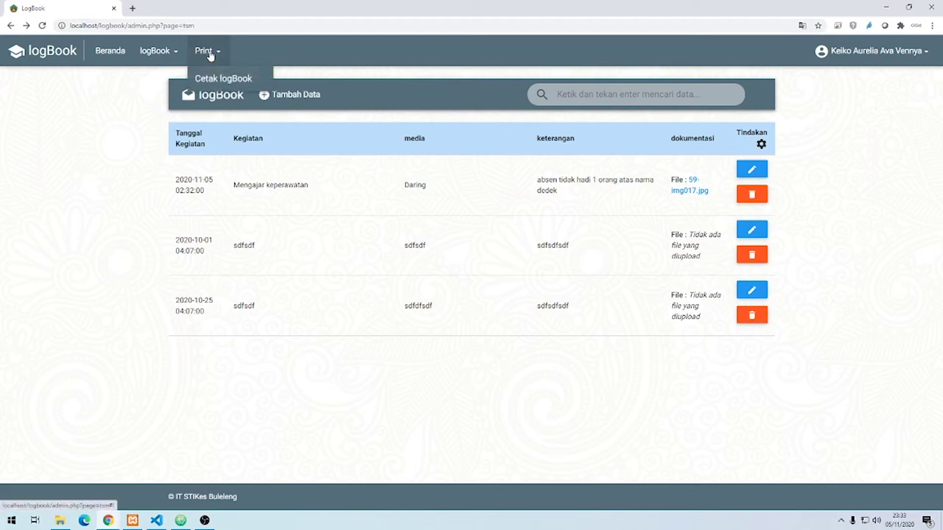
- Go to Cetak logBook and set Dari Tanggal to 2020-10-01
left_click(214, 88)
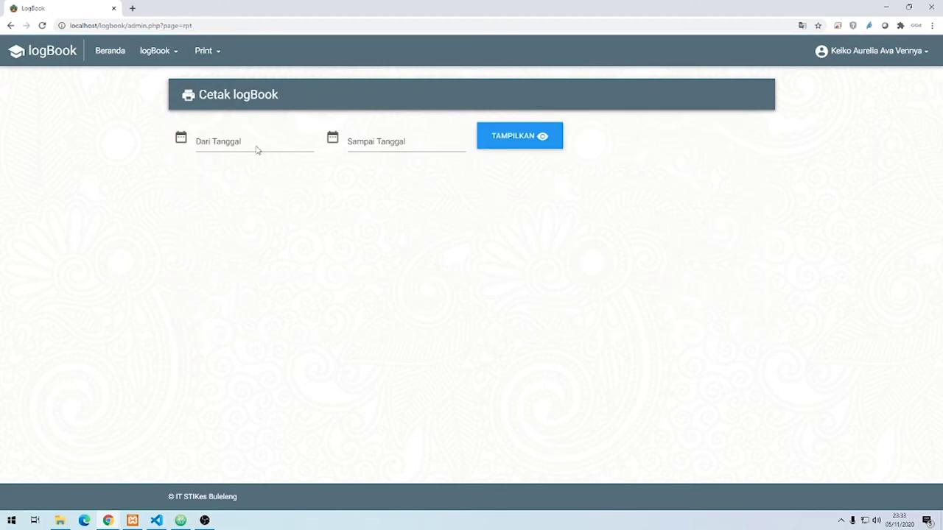
left_click(237, 143)
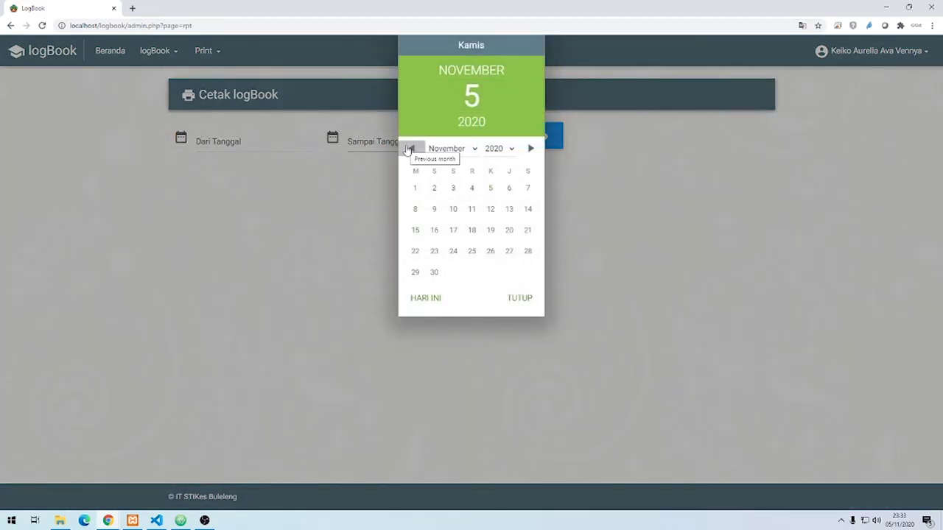
left_click(408, 150)
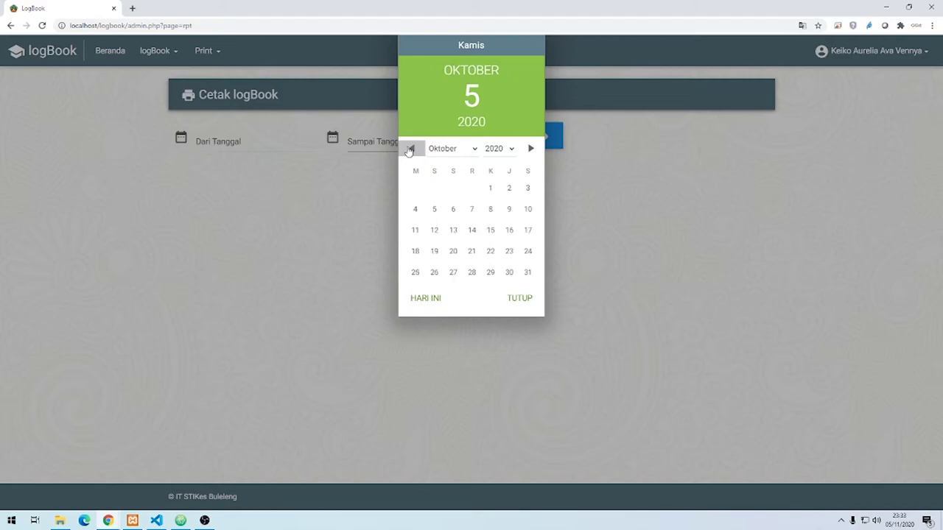
left_click(490, 189)
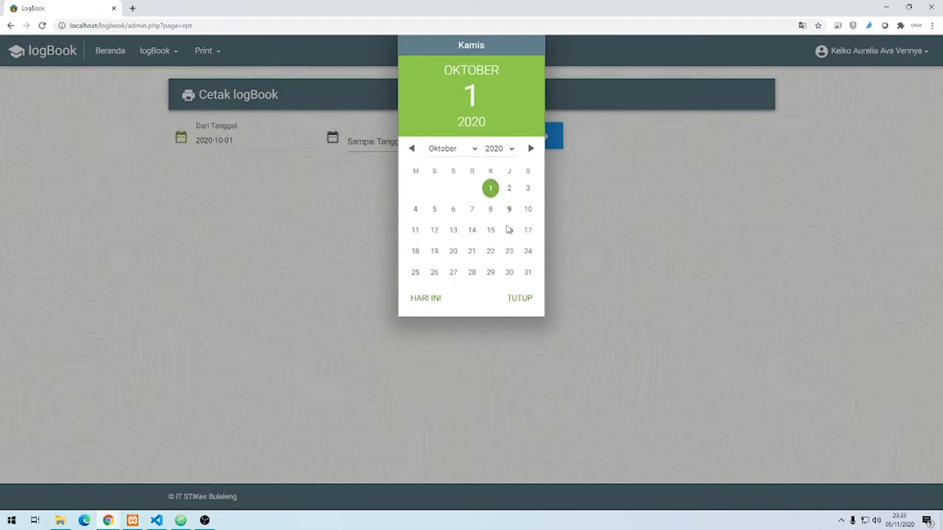
left_click(518, 297)
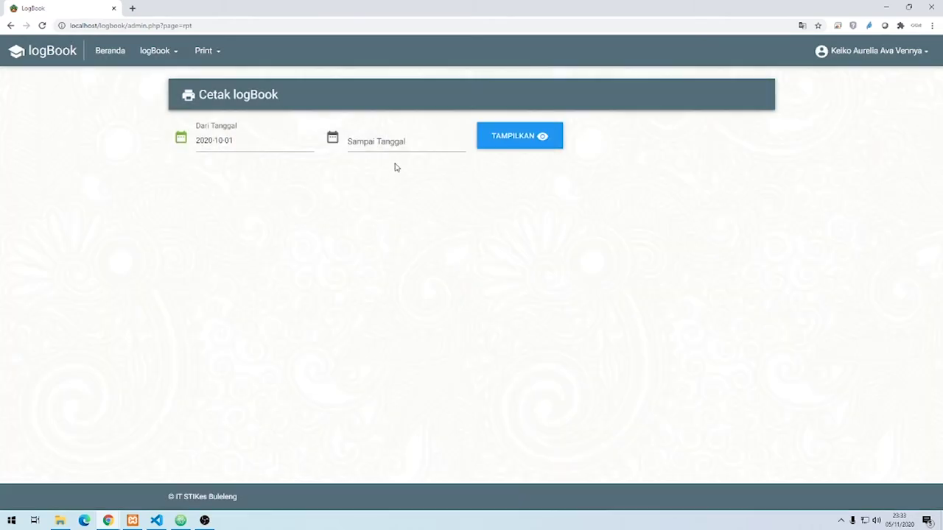
- Set Sampai Tanggal to 2020-10-31 and display the report with TAMPILKAN
left_click(394, 147)
left_click(414, 150)
left_click(526, 274)
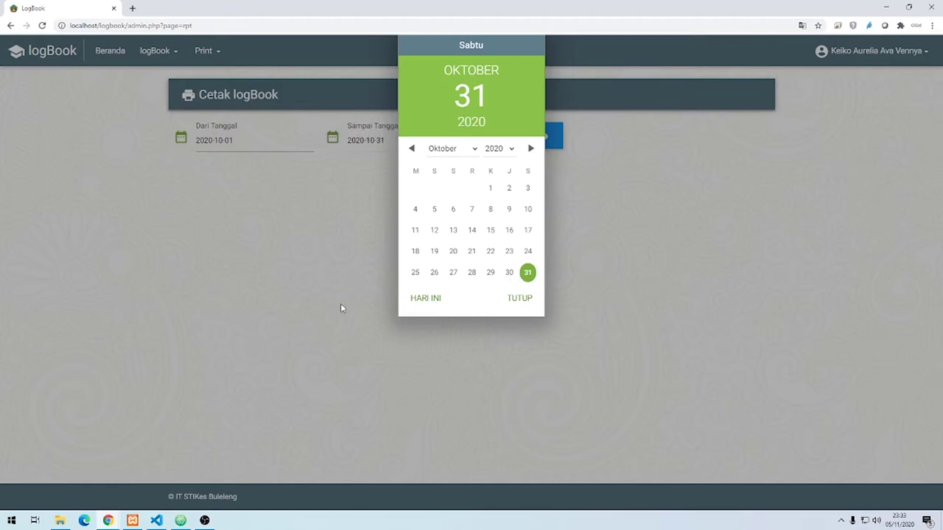
left_click(346, 308)
left_click(529, 145)
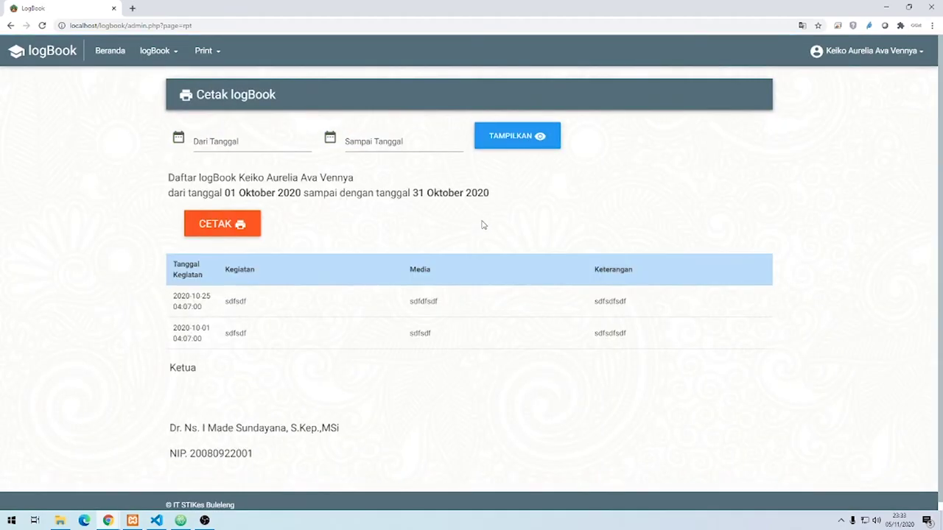
- Print the October report to Save as PDF instead of EPSON L210 Series and confirm Save
left_click(218, 226)
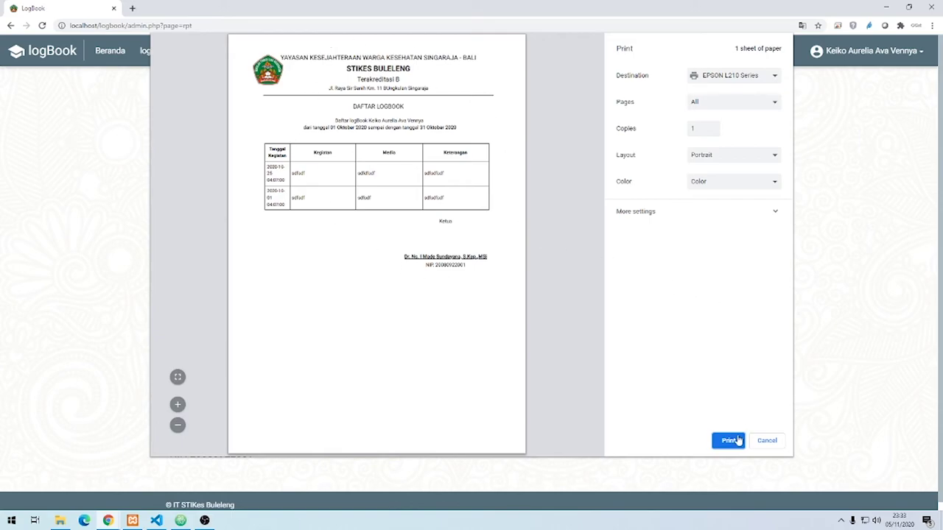
left_click(751, 81)
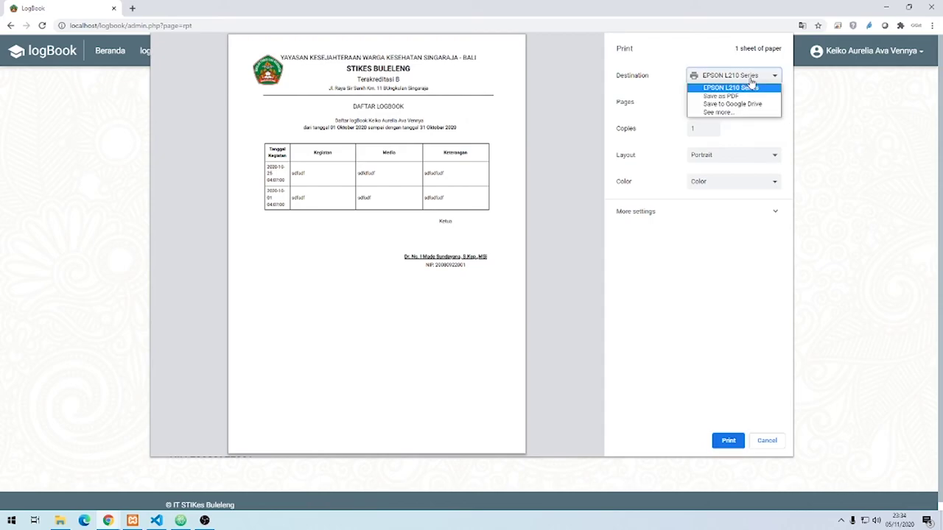
left_click(748, 96)
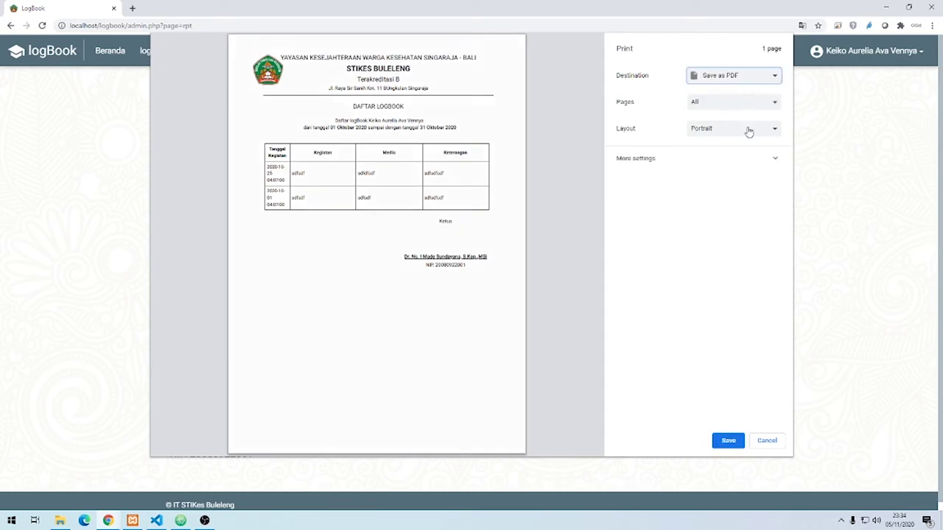
left_click(729, 440)
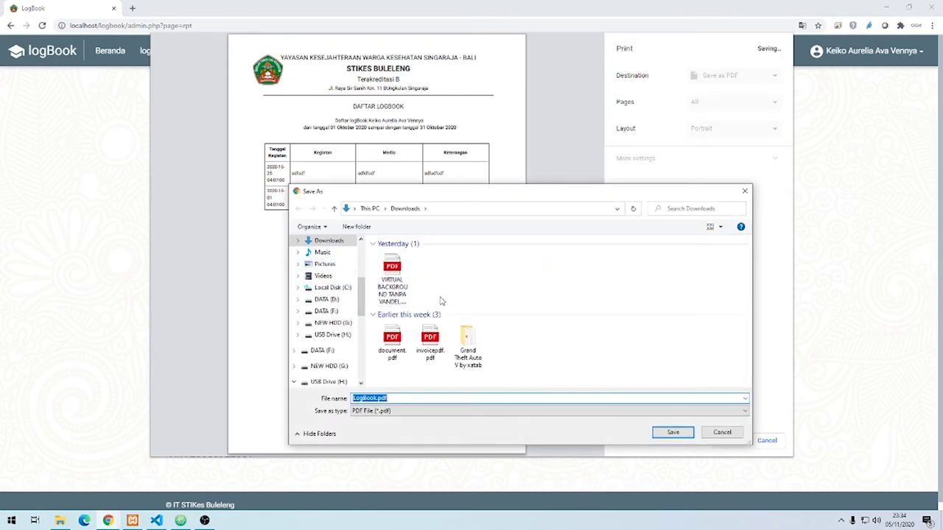
- Save the October report PDF in Downloads as LogBook-november.pdf
left_click(444, 296)
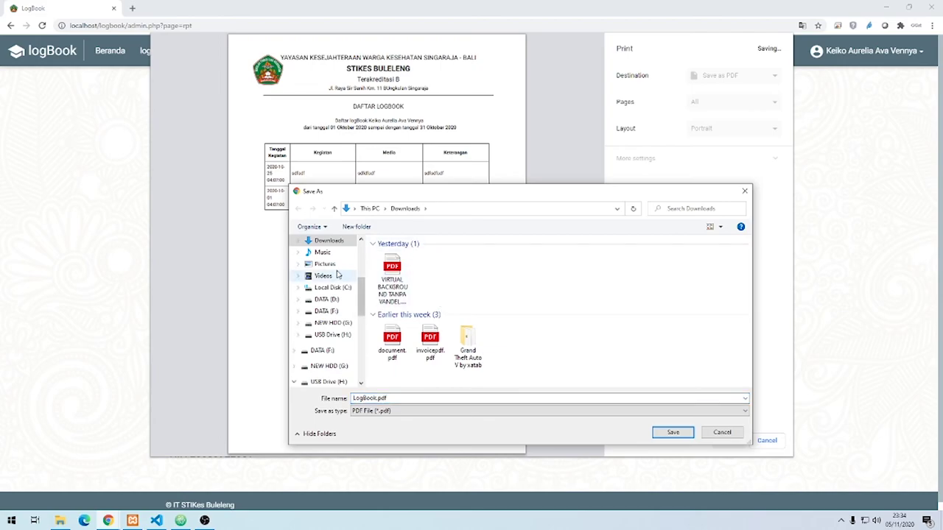
left_click(397, 398)
double_click(393, 399)
left_click(378, 398)
type("-november")
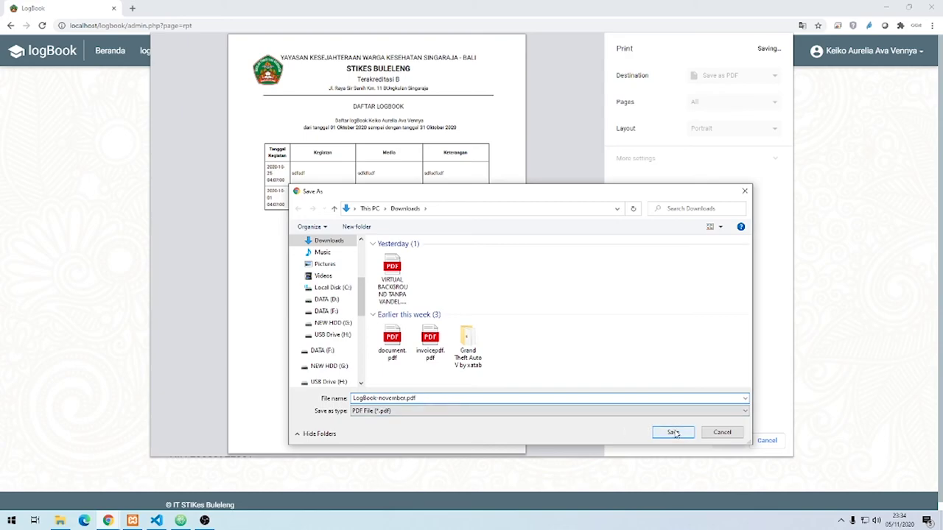
left_click(670, 432)
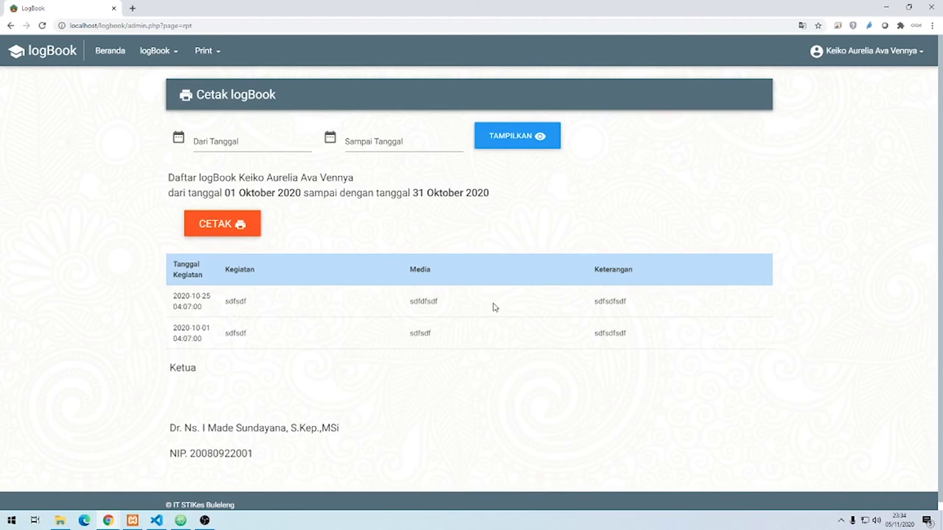
- Open the Profil User page from the account menu at the top right
left_click(872, 53)
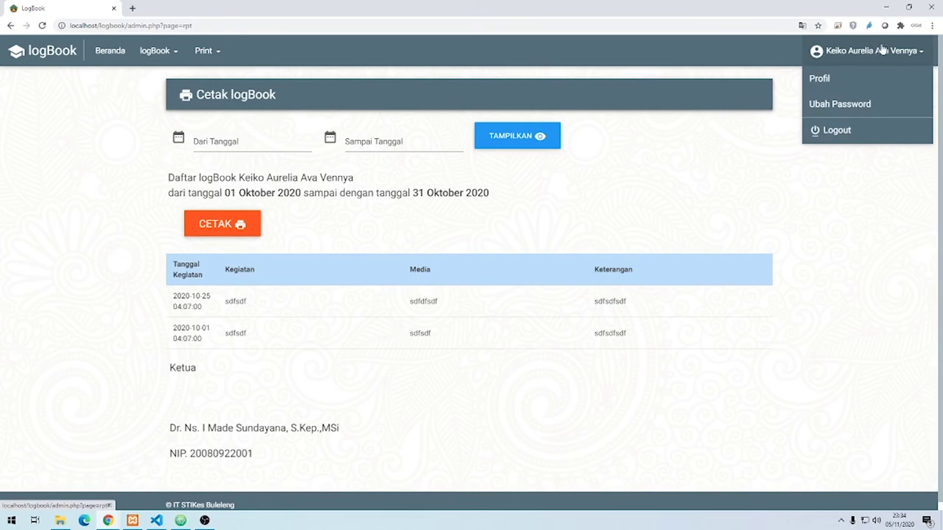
left_click(821, 82)
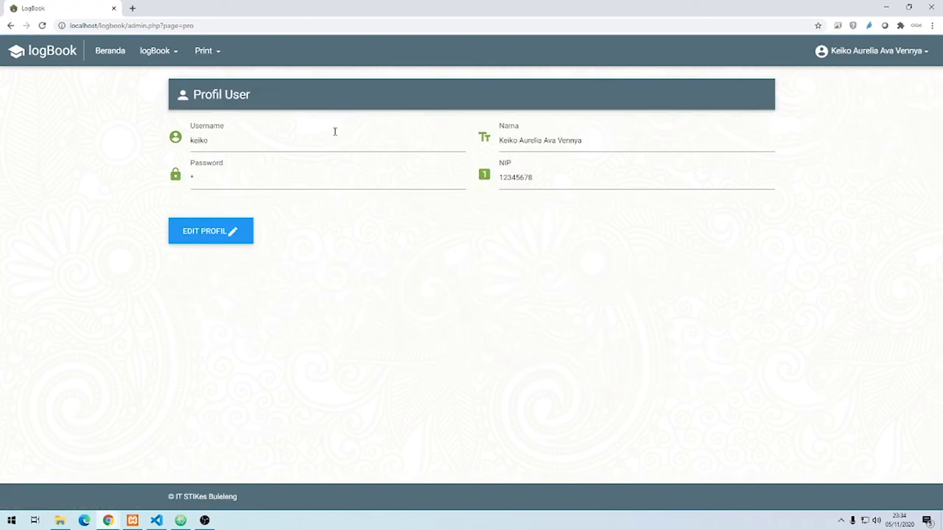
- Open the Ubah Password form, click its old and new password fields, then log out
left_click(860, 60)
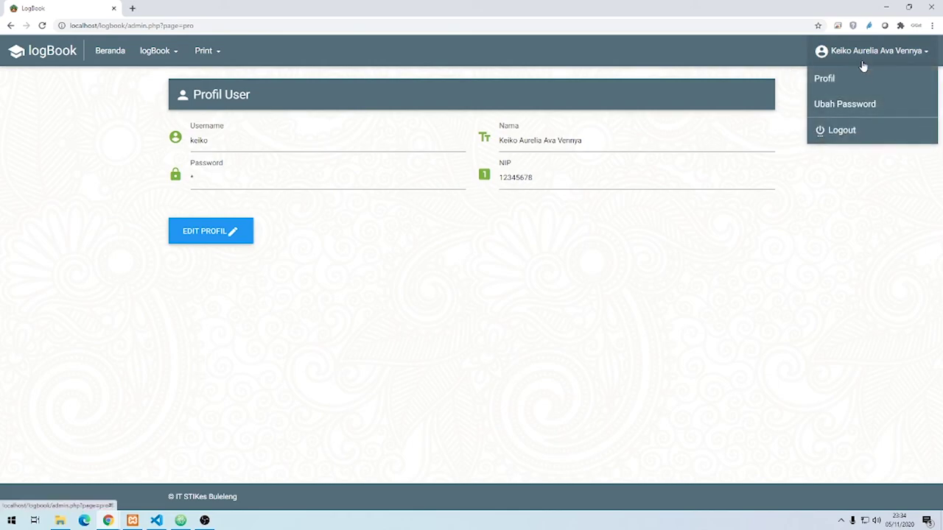
left_click(860, 103)
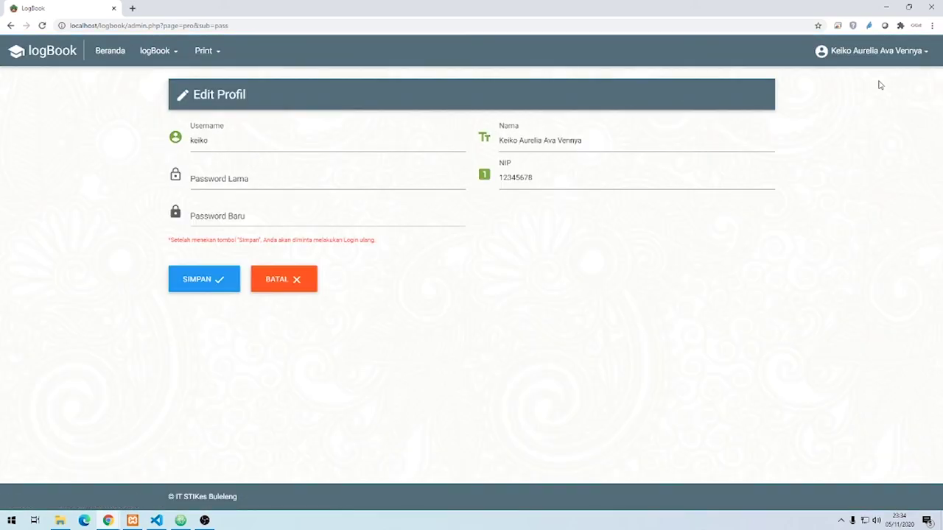
left_click(889, 62)
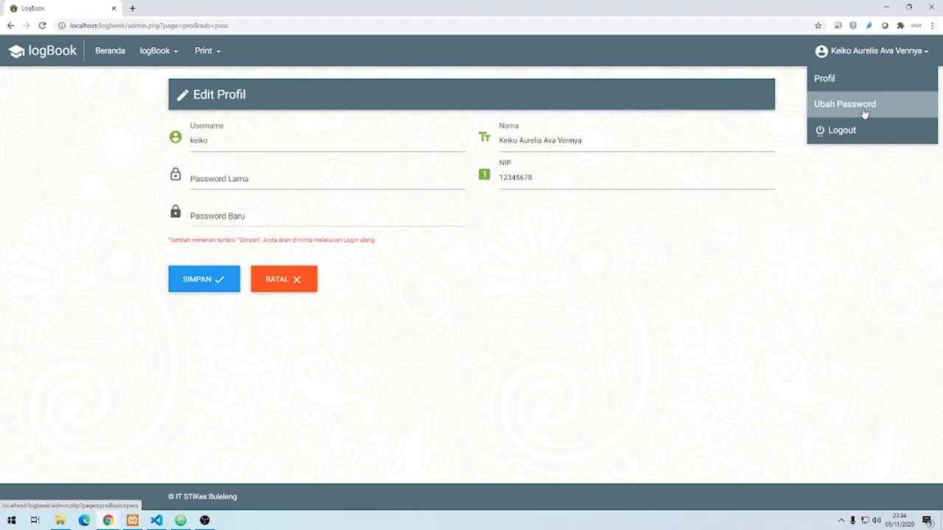
left_click(249, 186)
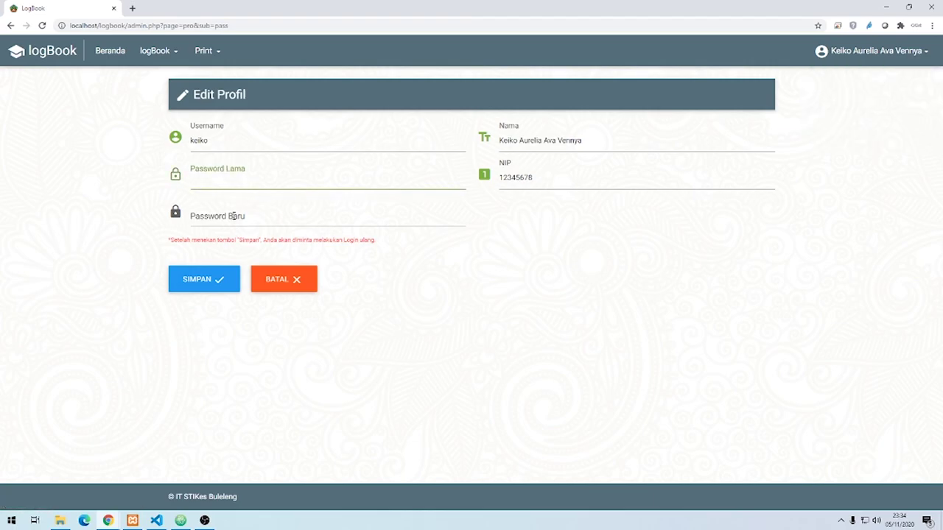
left_click(235, 216)
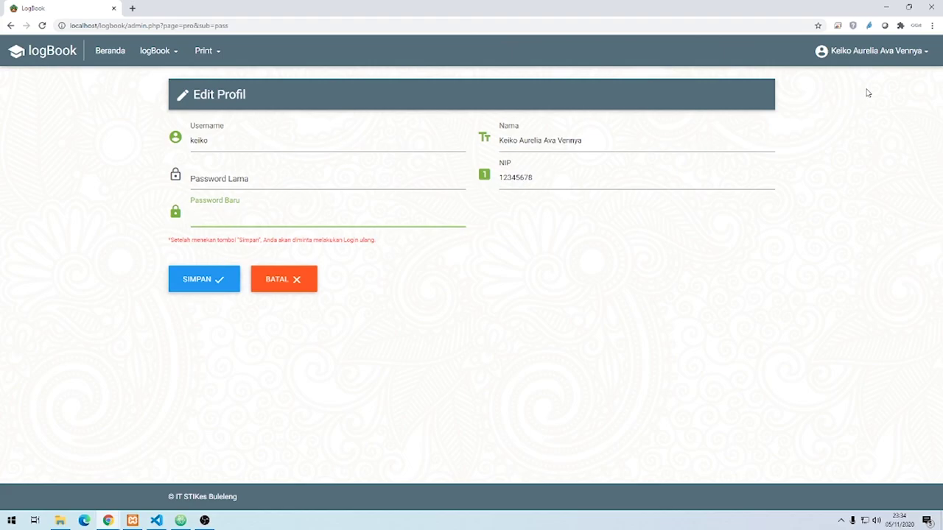
left_click(908, 61)
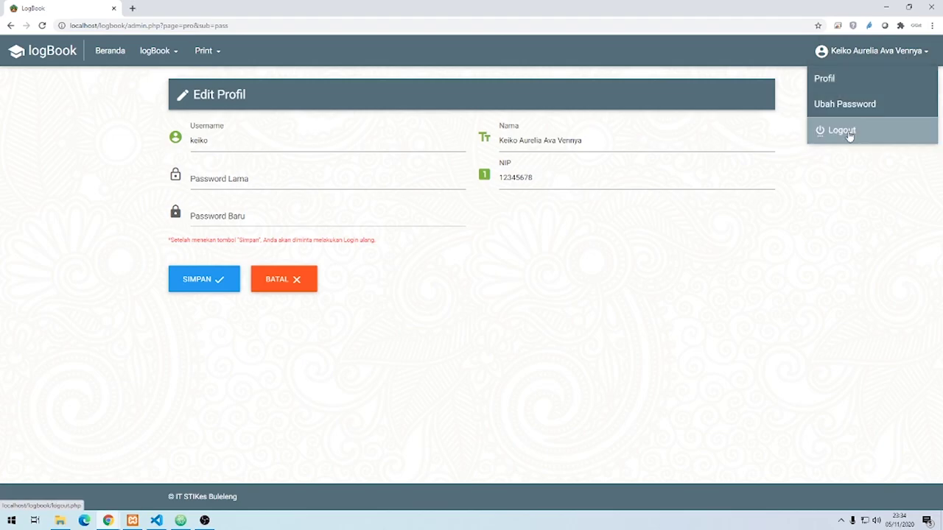
left_click(849, 135)
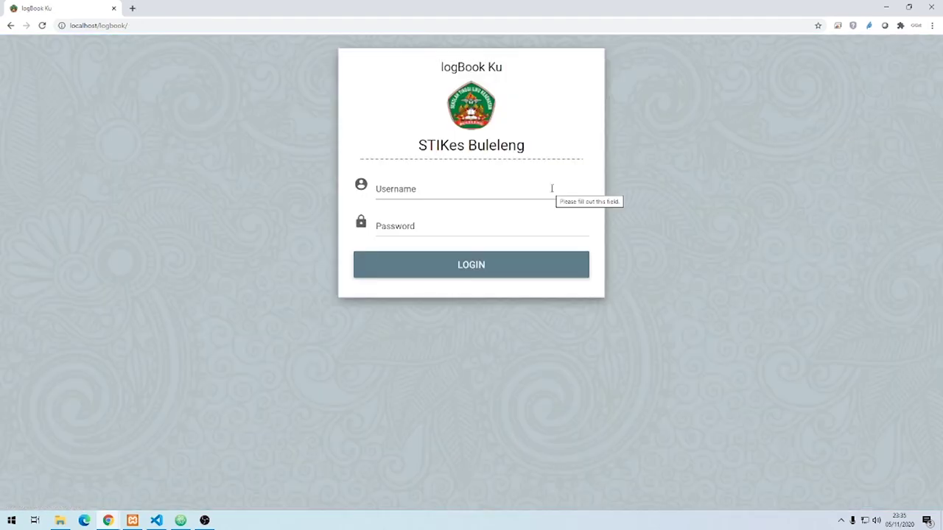